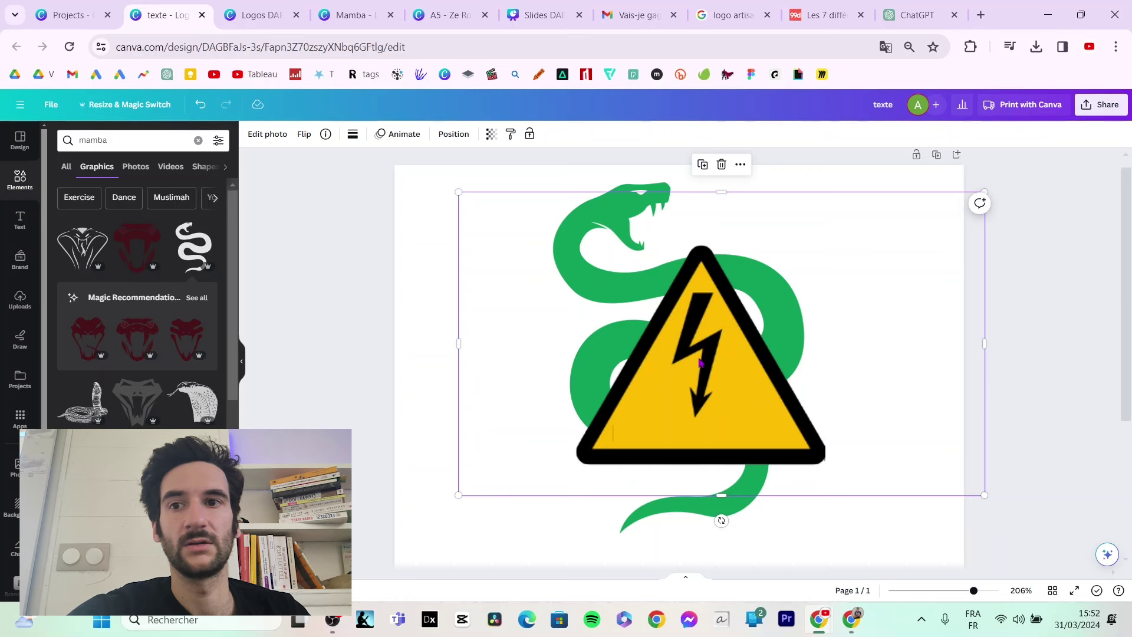
Step: Show the design's layers and bring the green snake in front of all the warning triangles
right_click(702, 345)
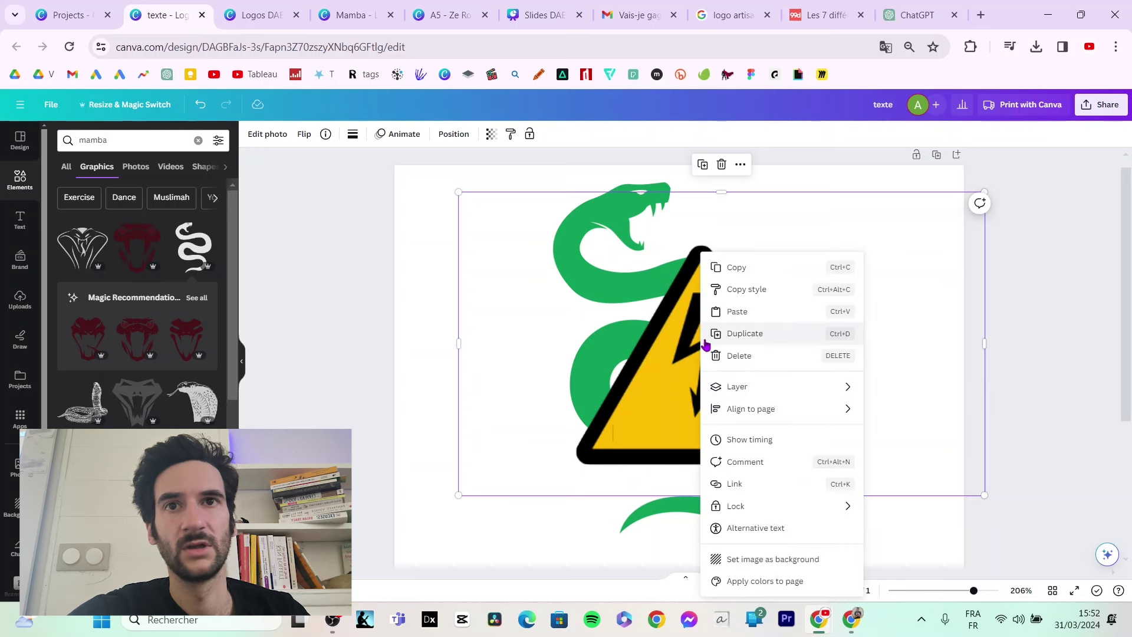
mouse_move(766, 386)
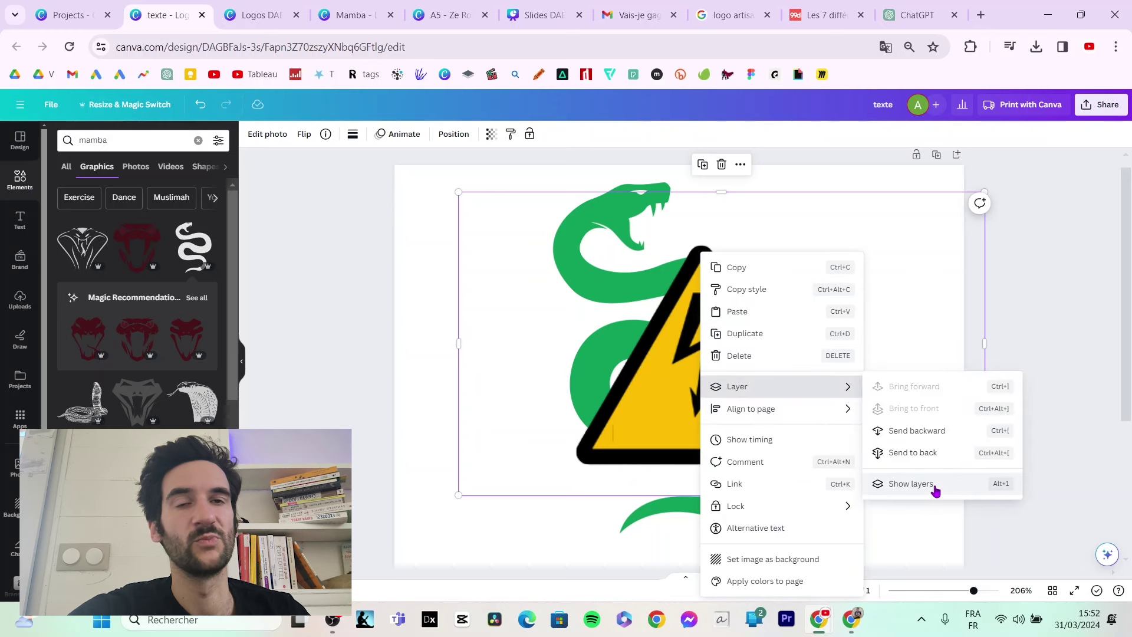
left_click(910, 484)
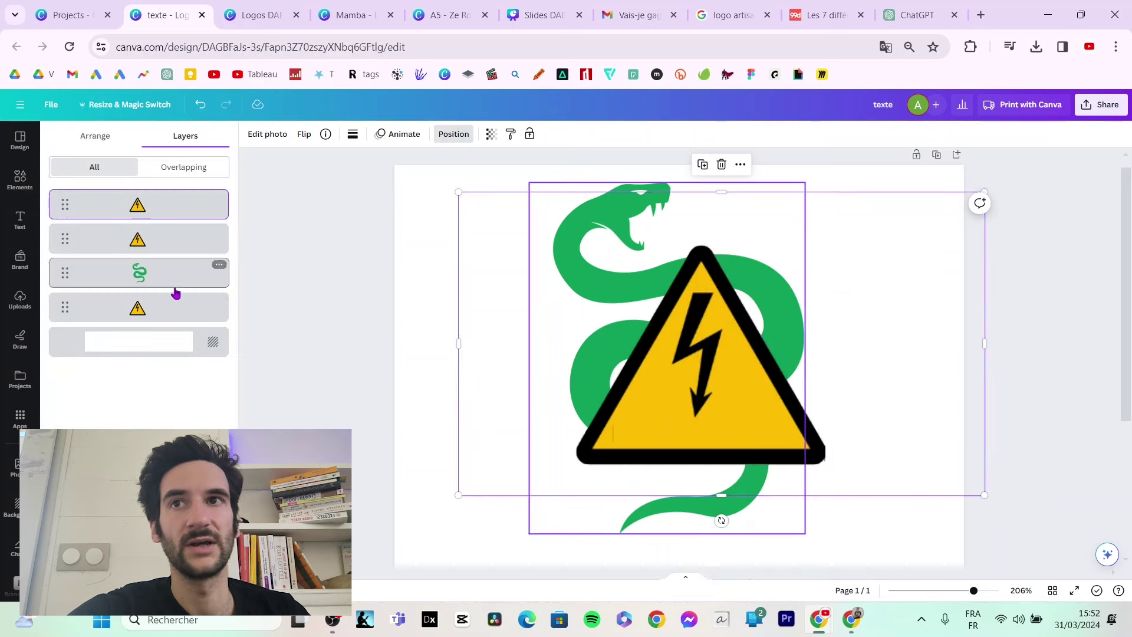
left_click_drag(158, 272, 156, 207)
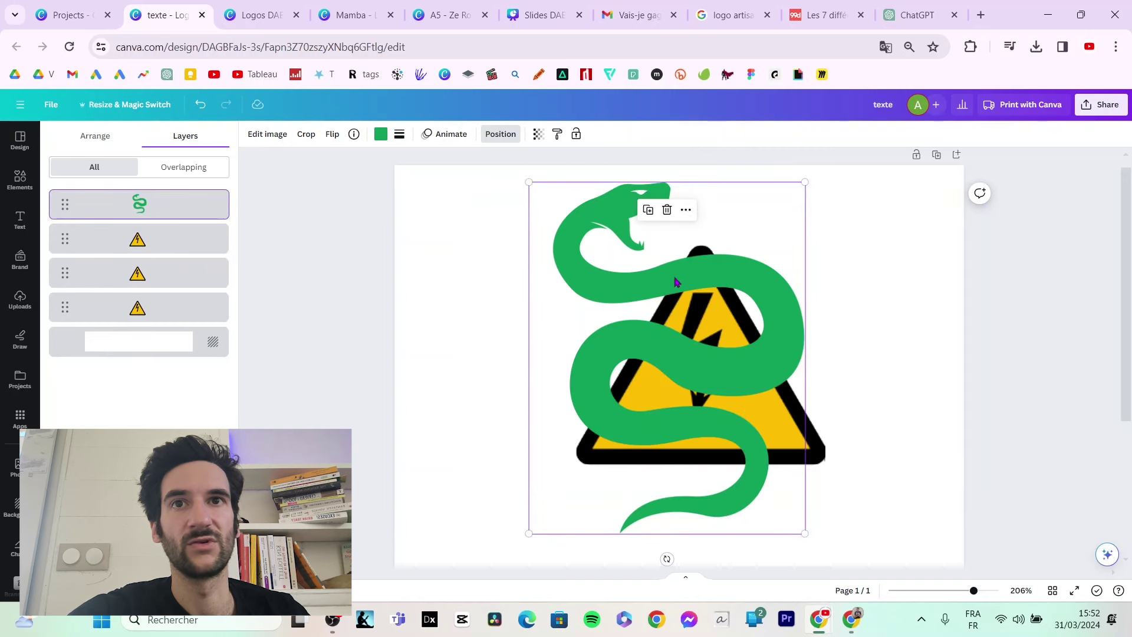
Step: Try placing the green snake behind all three warning triangle copies
left_click_drag(149, 208, 159, 316)
left_click(145, 209)
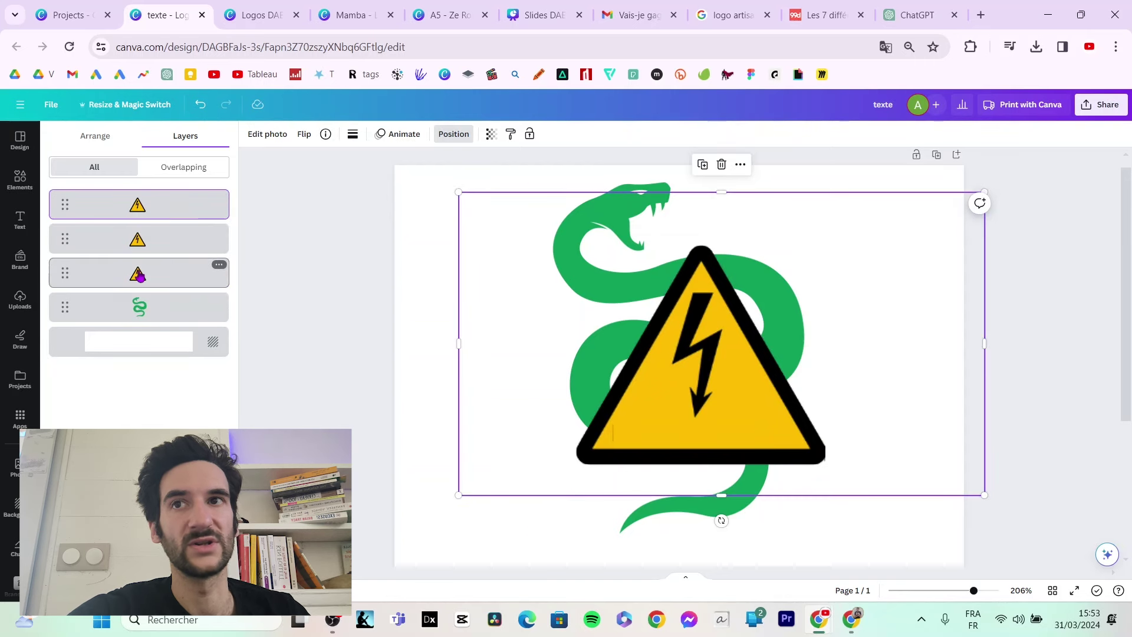
mouse_move(169, 318)
left_mouse_down()
mouse_move(159, 218)
mouse_move(177, 202)
mouse_move(180, 212)
mouse_move(169, 236)
mouse_move(167, 210)
mouse_move(143, 184)
mouse_move(172, 179)
mouse_move(154, 239)
mouse_move(159, 203)
mouse_move(192, 207)
mouse_move(188, 321)
left_mouse_up()
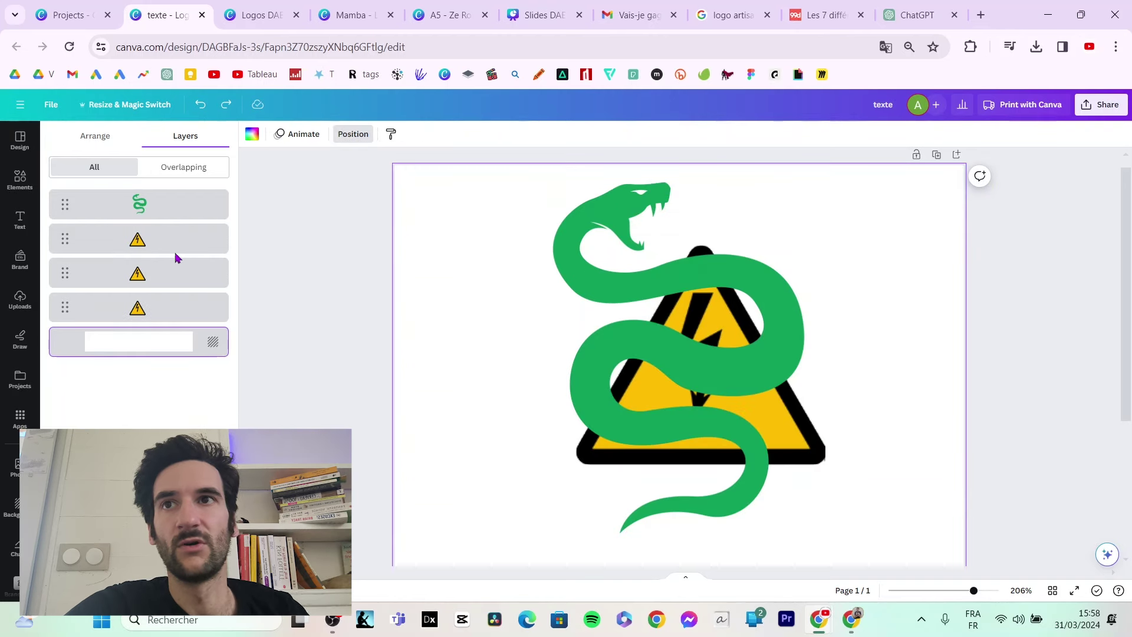
Step: Bring one warning triangle copy above the snake and crop it to a middle band so the snake's upper and lower coils overlap the triangle
left_click_drag(155, 248, 158, 195)
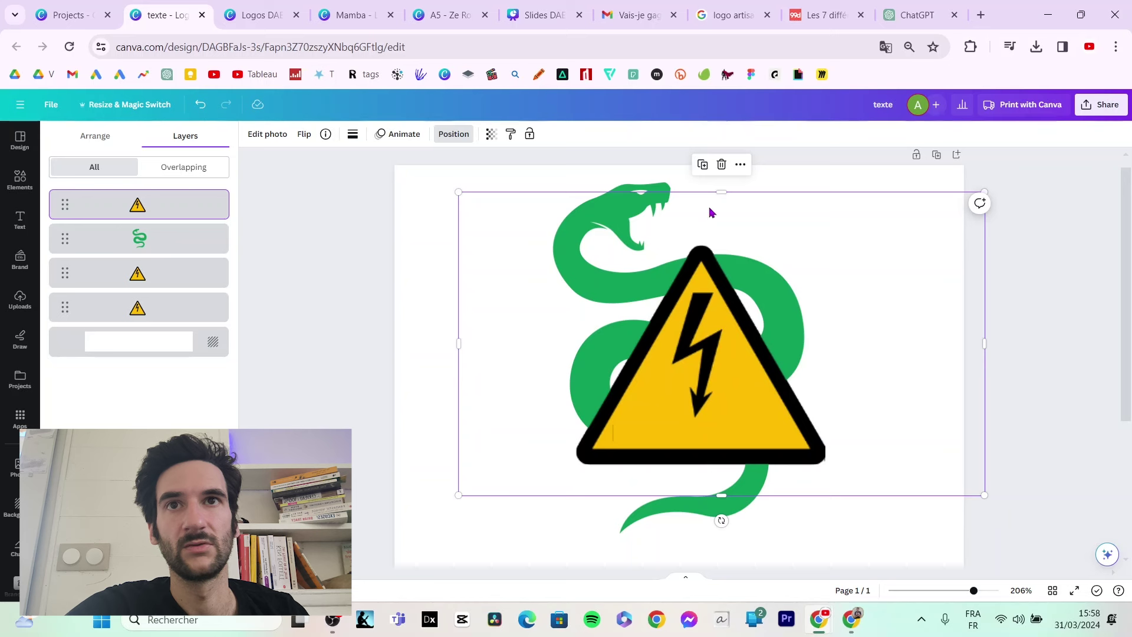
left_click_drag(721, 196, 731, 324)
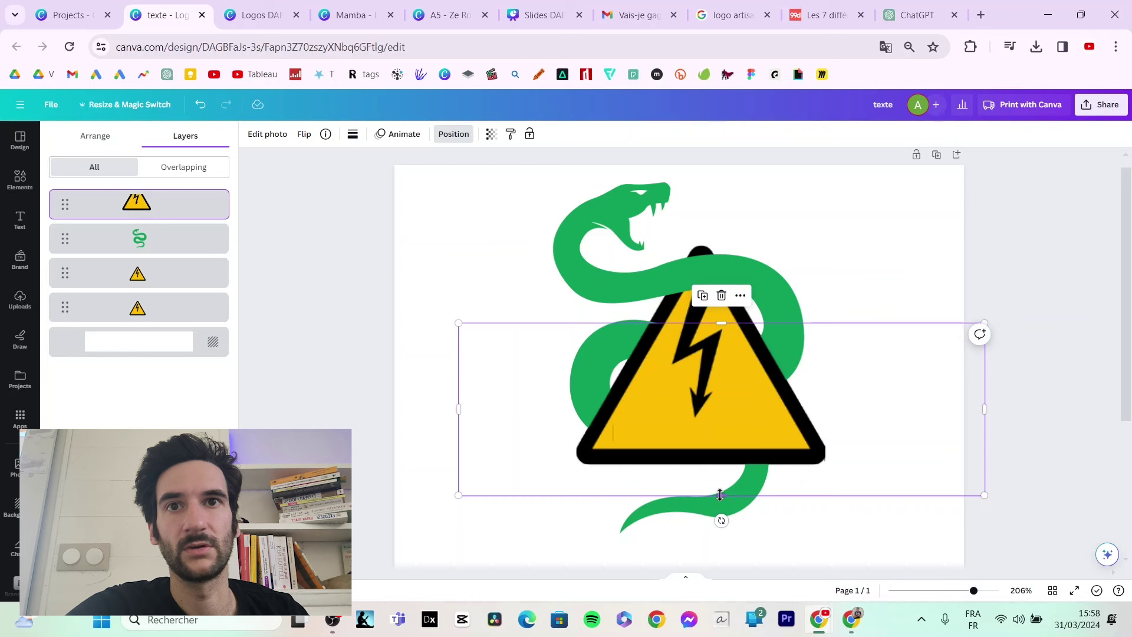
left_click_drag(720, 490, 735, 393)
left_click(875, 400)
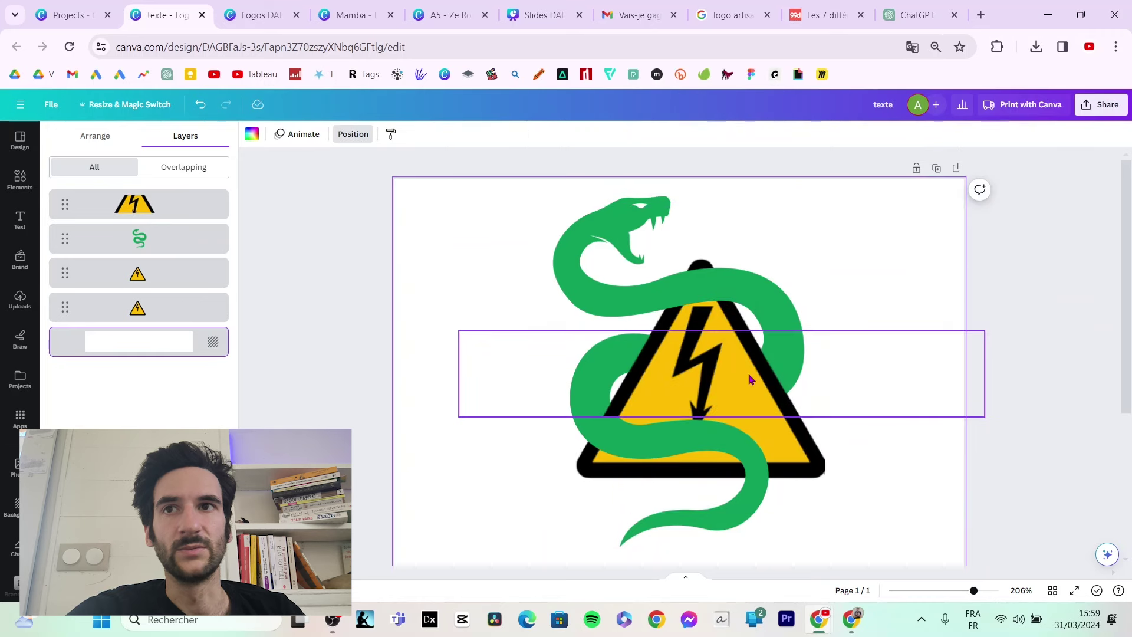
Step: Delete one of the two uncropped warning triangle copies beneath the snake
left_click(148, 287)
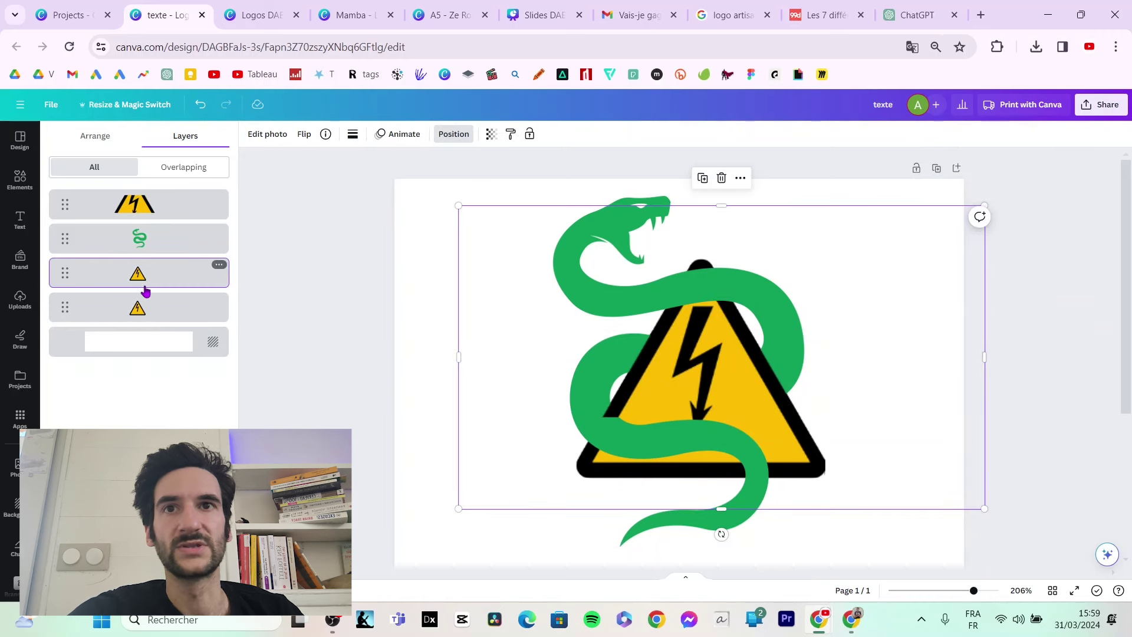
left_click(218, 265)
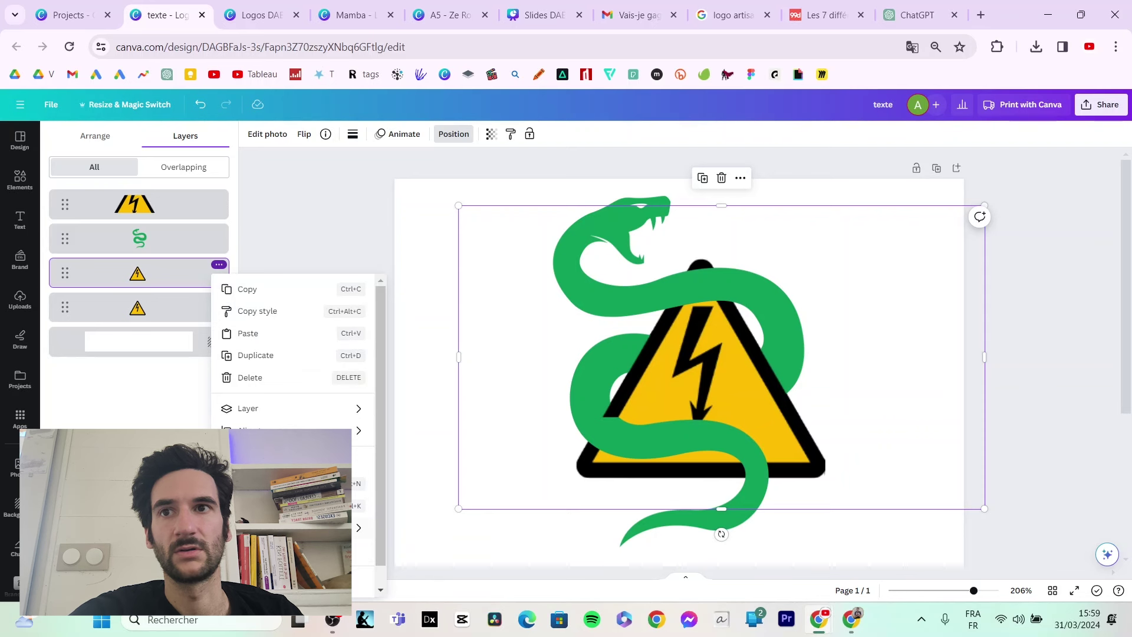
left_click(273, 379)
left_click(862, 519)
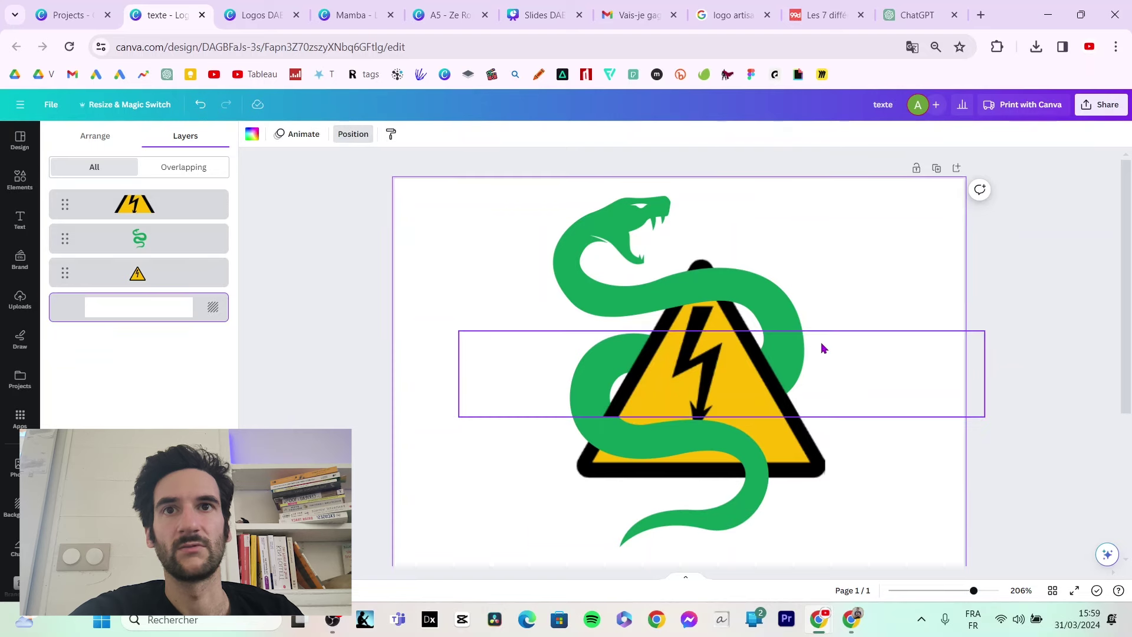
Step: Examine the finished Mamba électricité logos in the Mamba and Slides DAE designs and return to the texte design
left_click(448, 15)
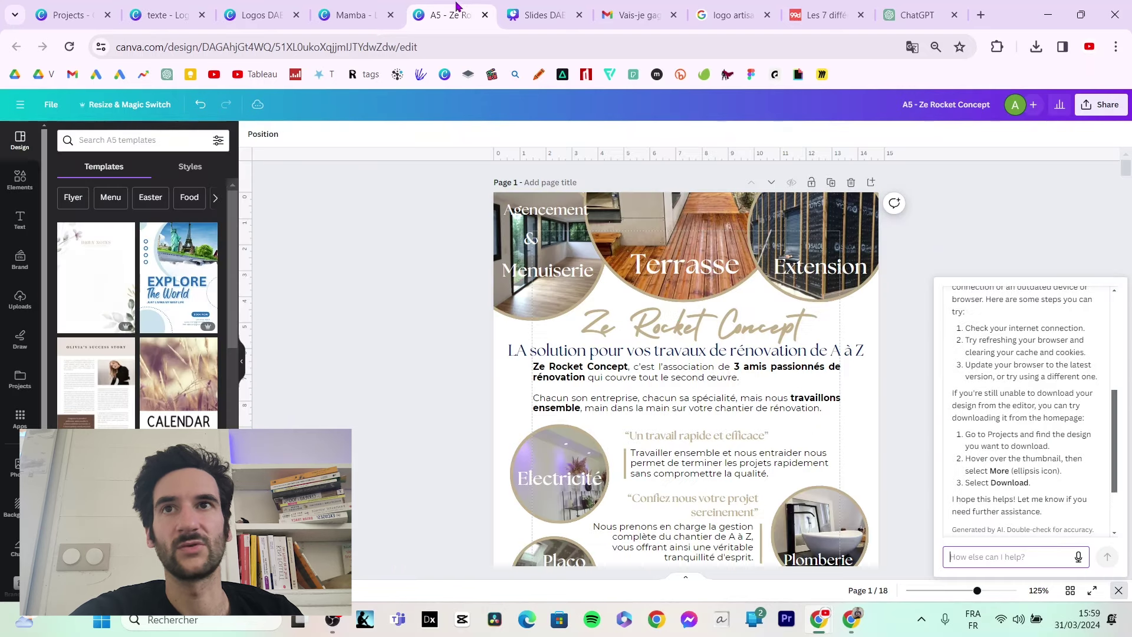
left_click(354, 15)
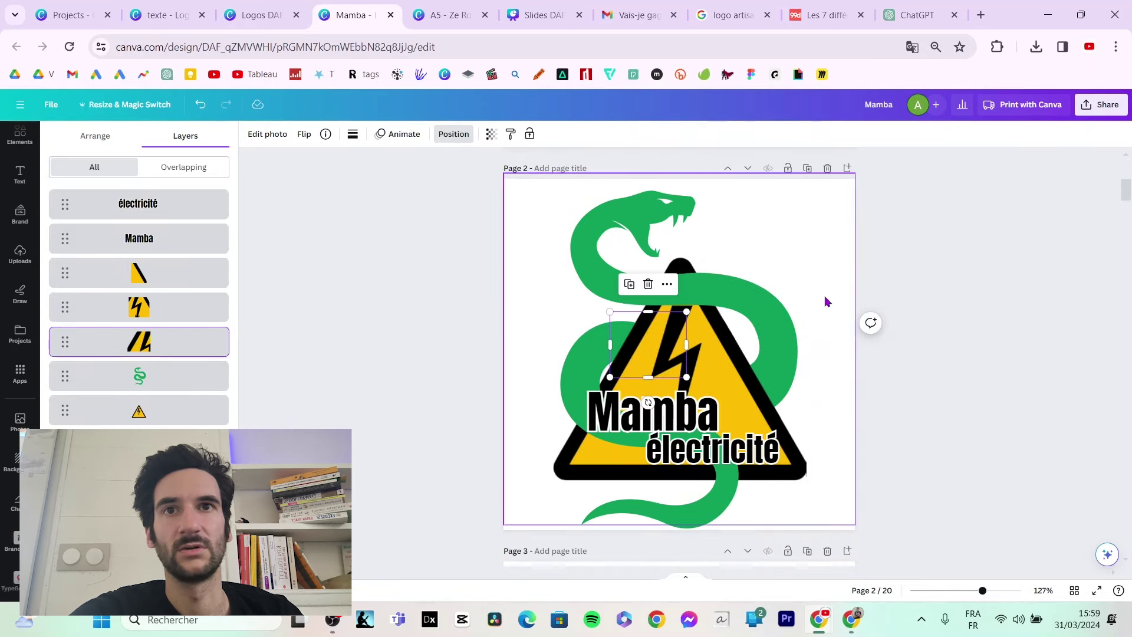
left_click(747, 273)
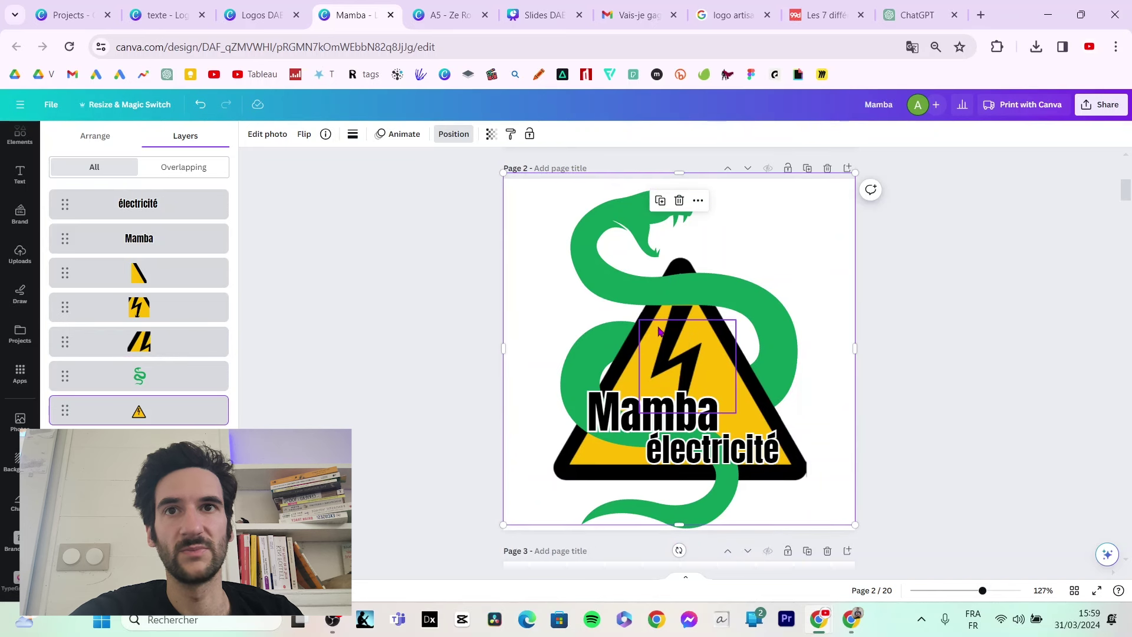
key("ctrl+shift+Tab")
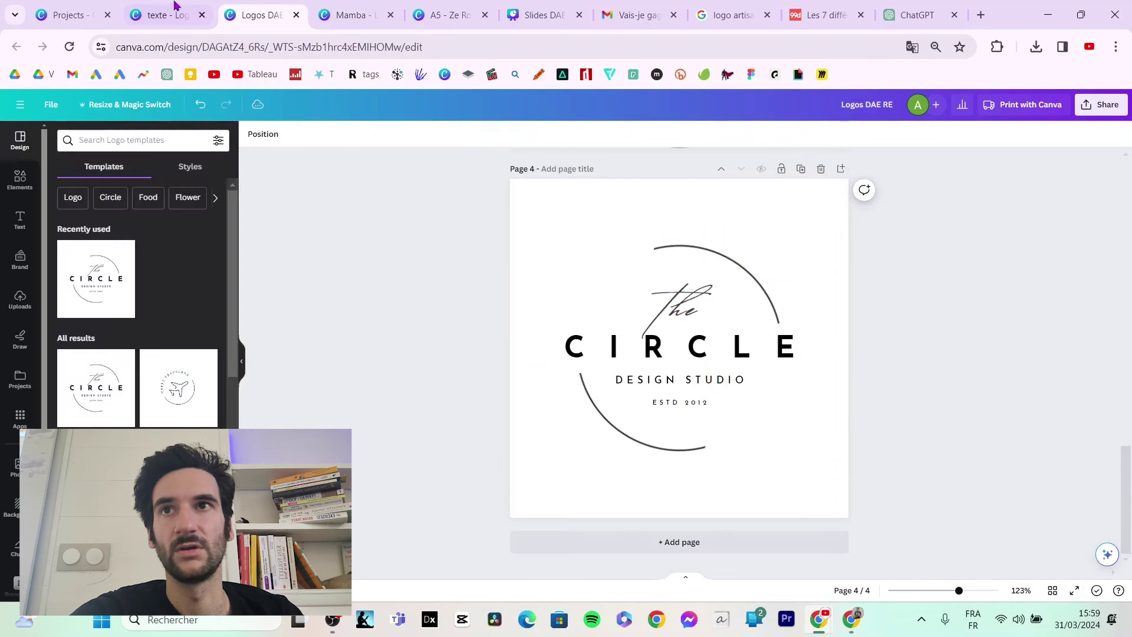
key("ctrl+shift+Tab")
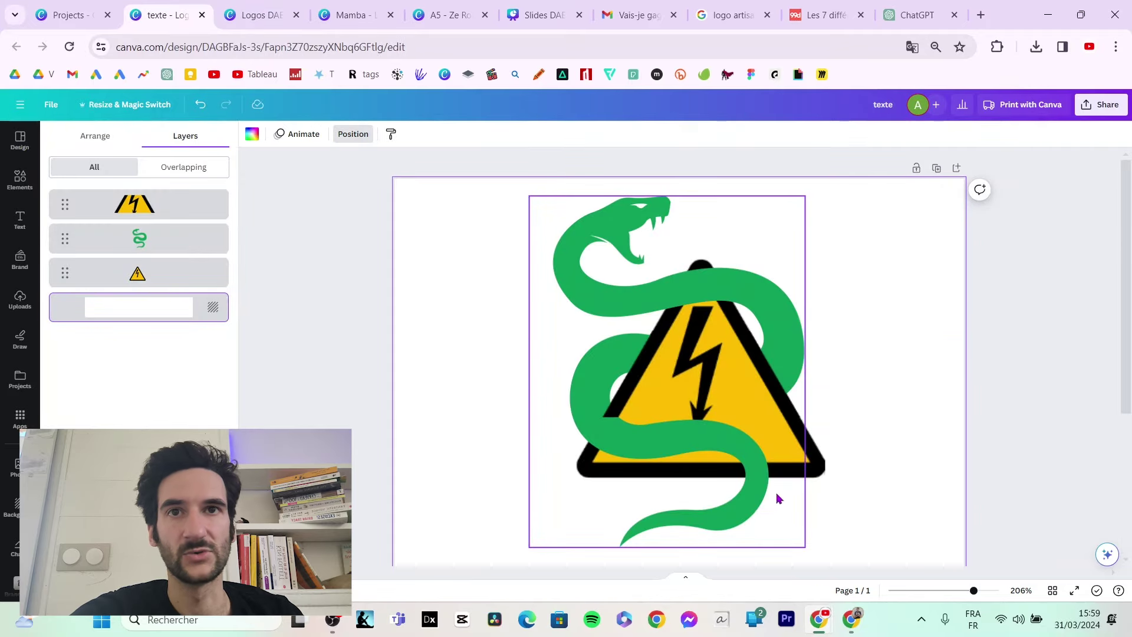
key("ctrl+6")
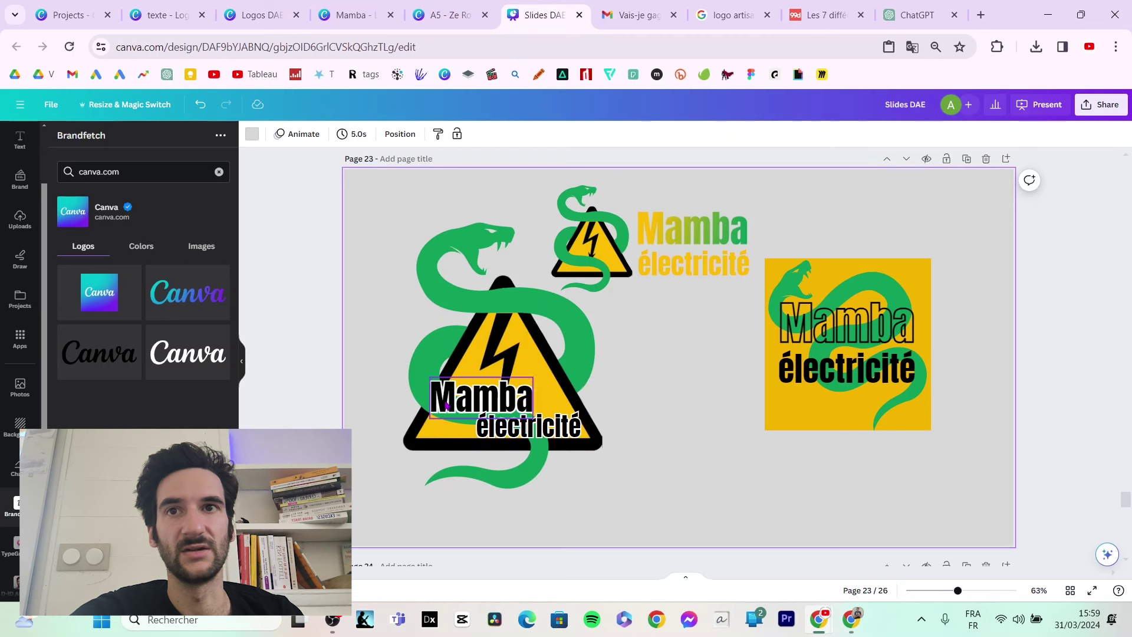
left_click(190, 13)
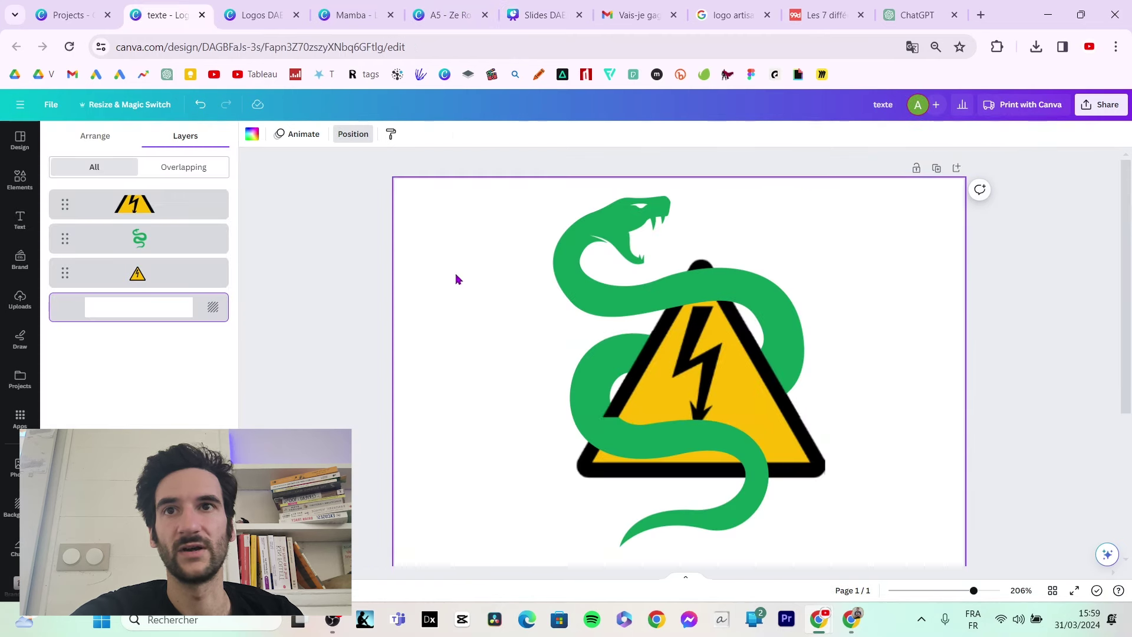
Step: Add a text in the Anton titre brand style reading "Mamba" and place it beside the triangle, overlapping the snake's body
left_click(20, 178)
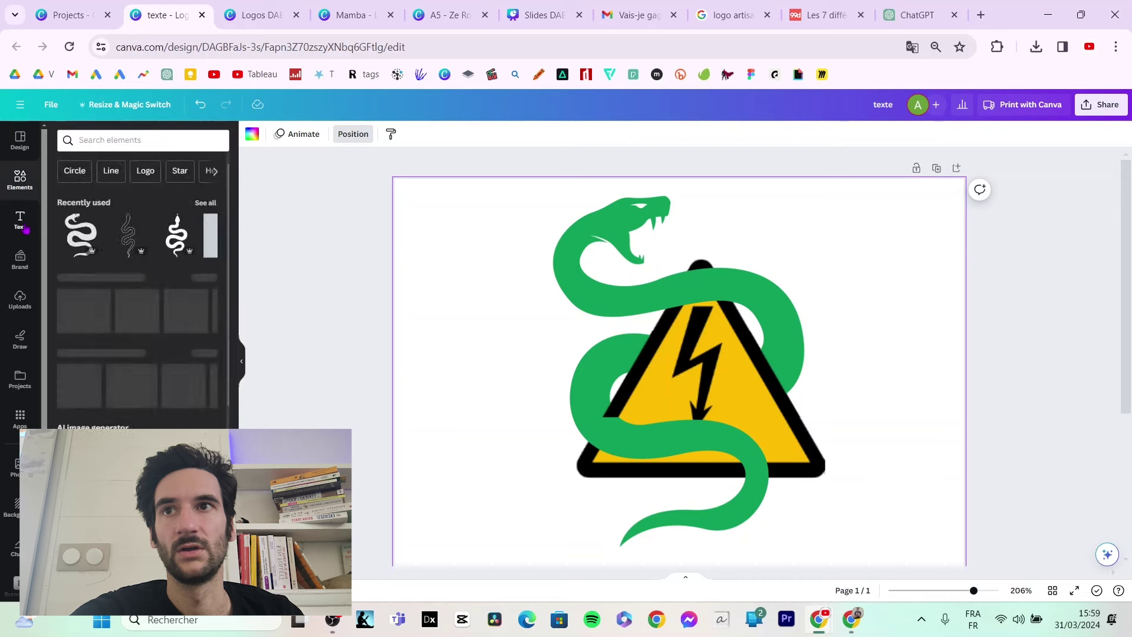
left_click(19, 219)
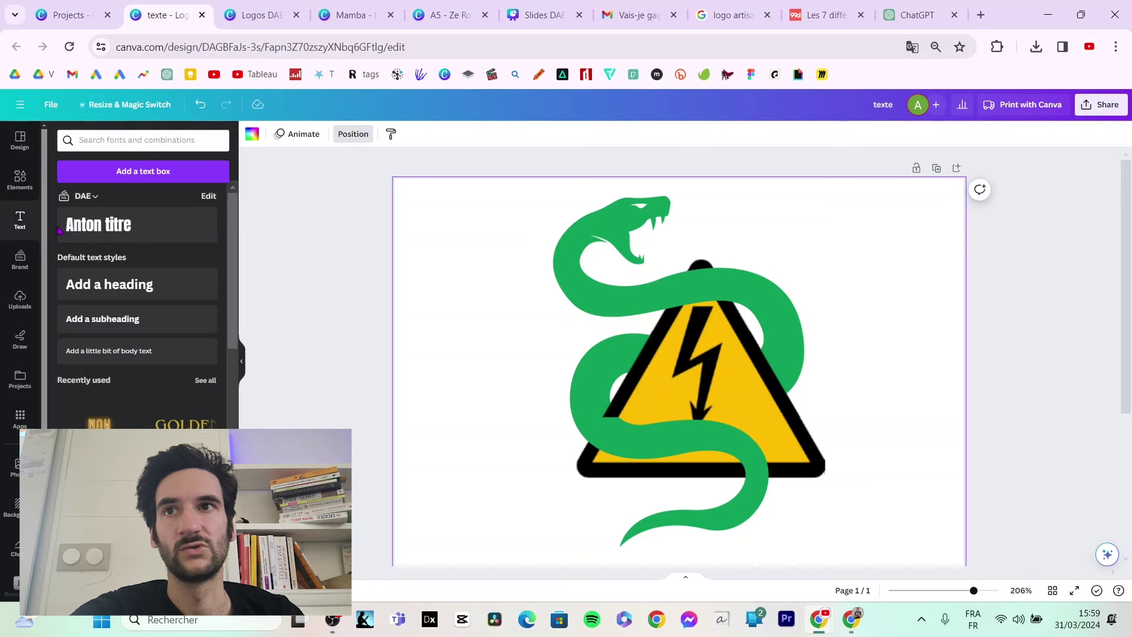
left_click(132, 235)
triple_click(632, 375)
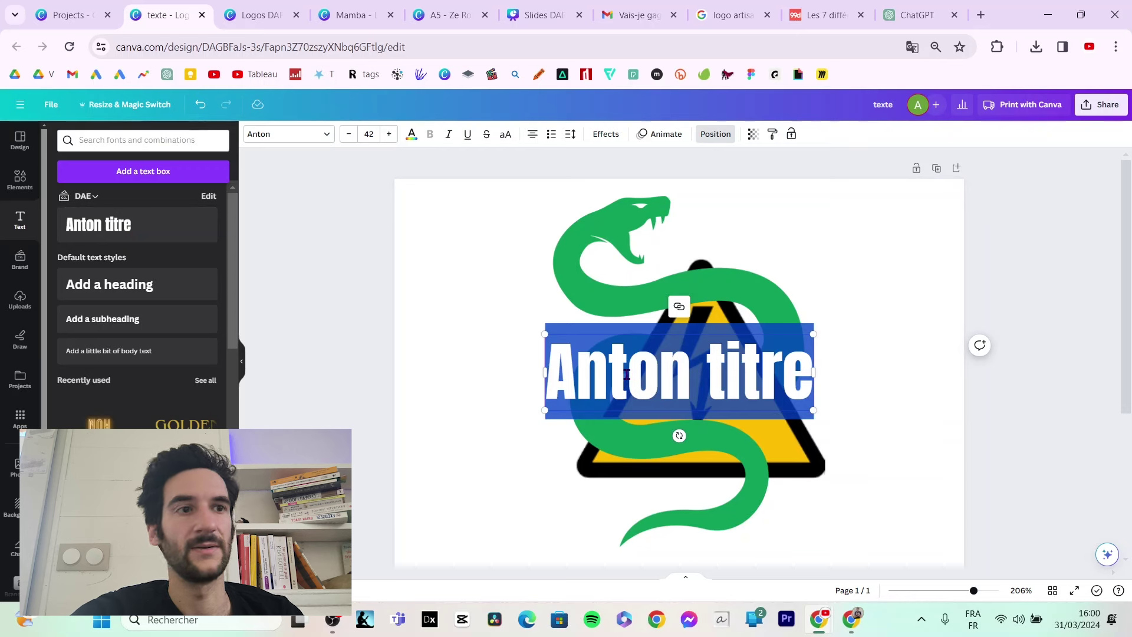
type("Mamba")
left_click_drag(651, 369, 514, 425)
Step: Duplicate the "Mamba" text, change the copy to "électricité" and widen its box so the word fits on one line
left_click(530, 291)
double_click(512, 422)
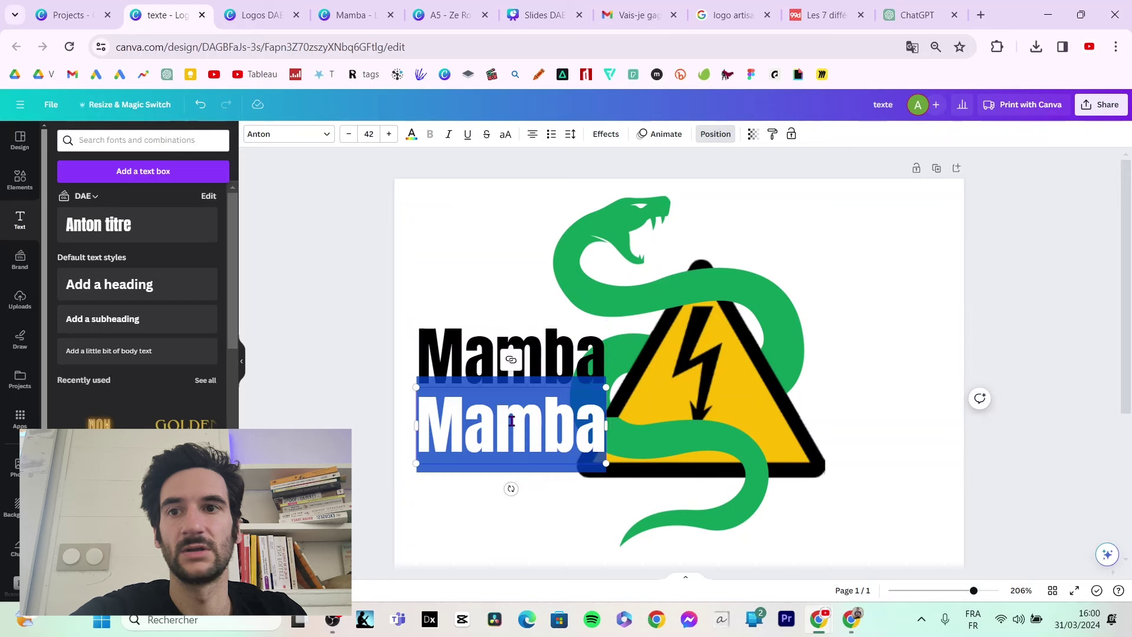
type("électricité")
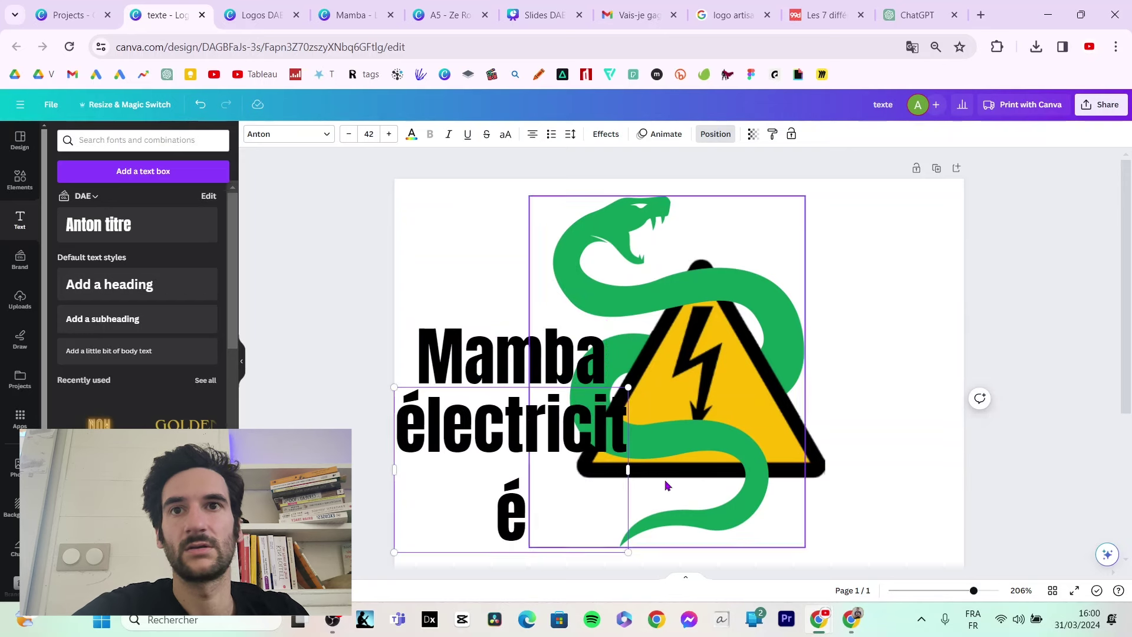
left_click_drag(628, 469, 687, 469)
key("Escape")
Step: Move both words lower on the page, stacking "Mamba" directly above "électricité"
left_click_drag(519, 425, 533, 498)
left_click(459, 356)
left_click_drag(459, 357, 460, 425)
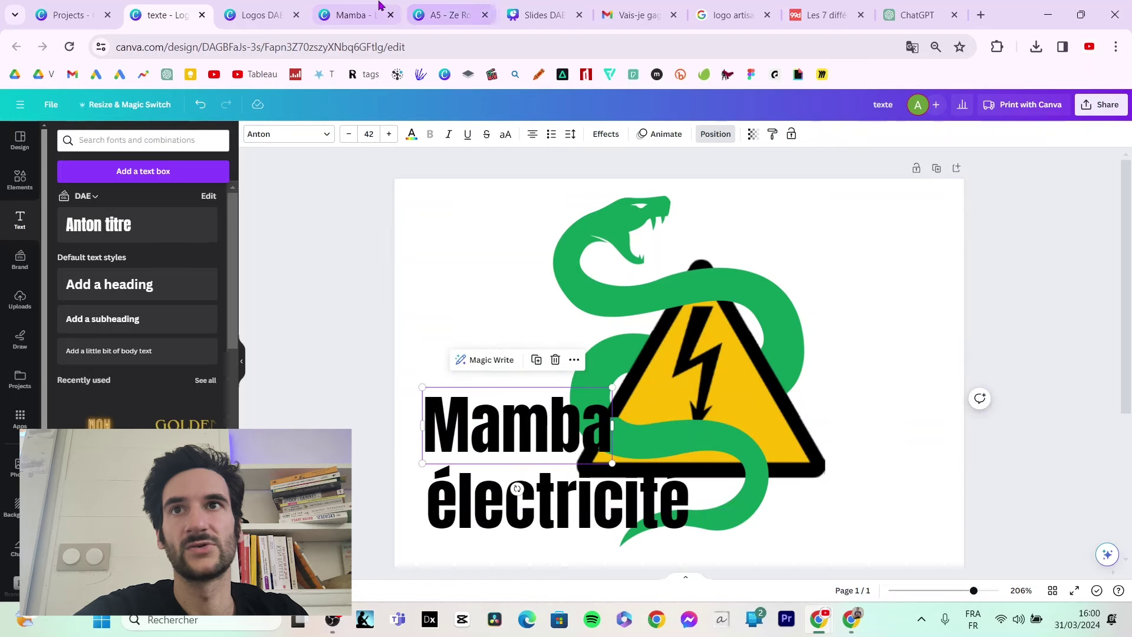
Step: Check the wordmark's text effect in the Mamba design and apply a matching white Outline effect to "Mamba" in the texte design
left_click(445, 14)
left_click(354, 15)
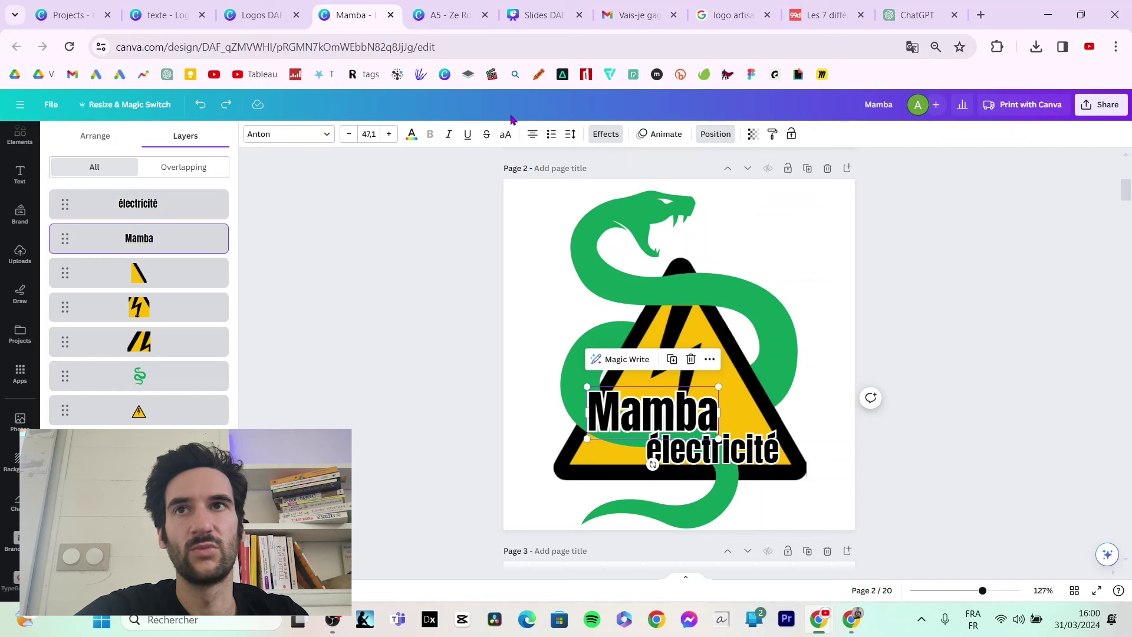
left_click(610, 135)
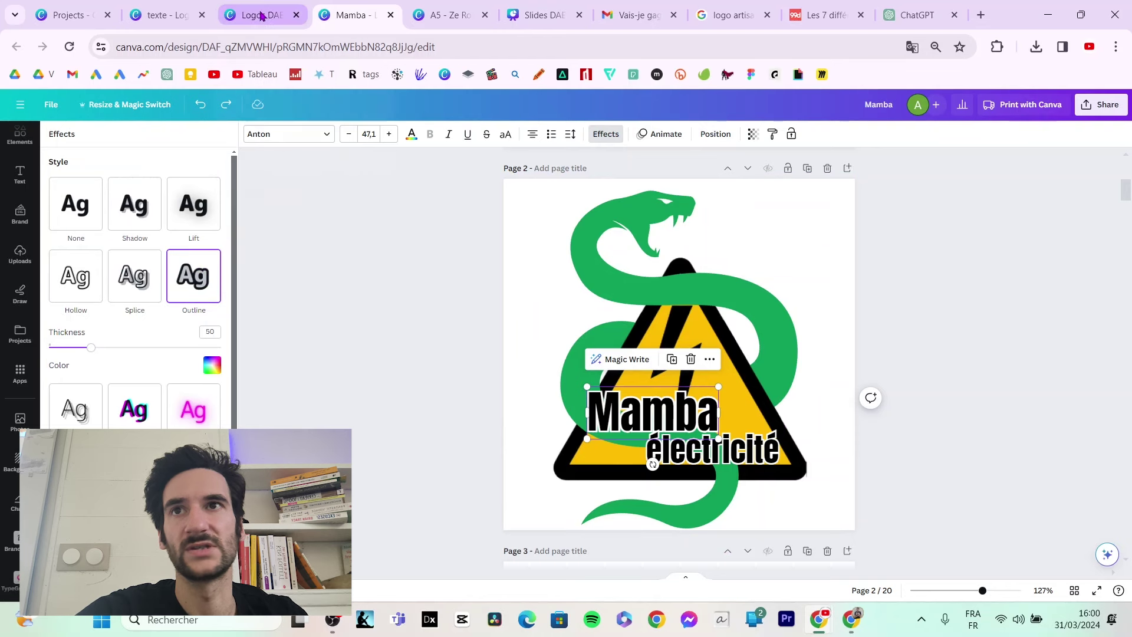
left_click(160, 14)
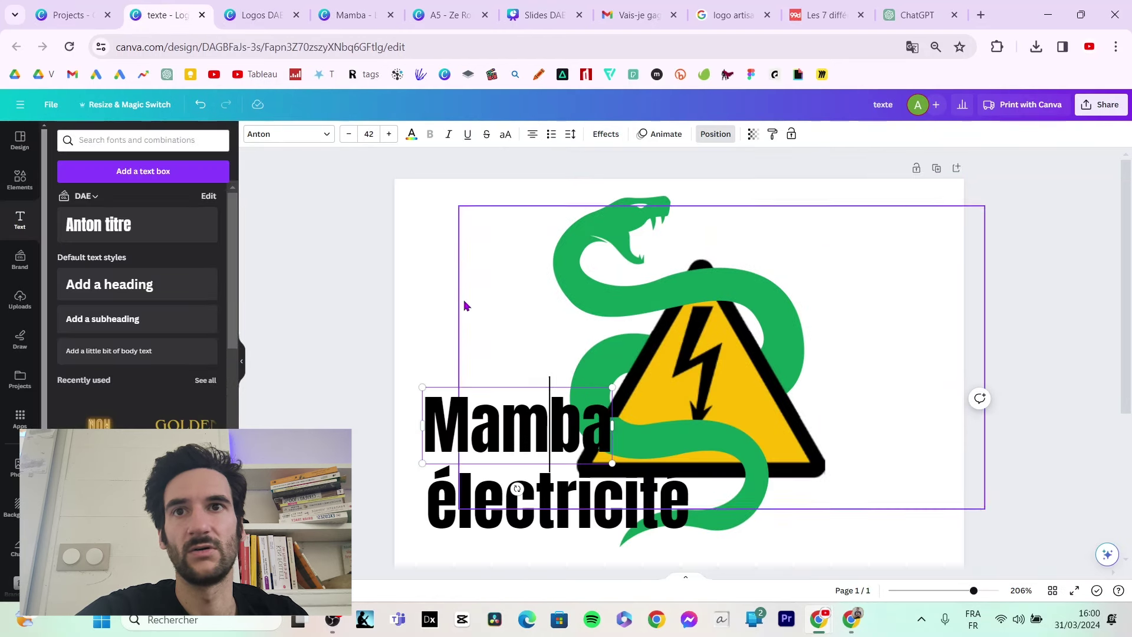
left_click(464, 304)
left_click(455, 426)
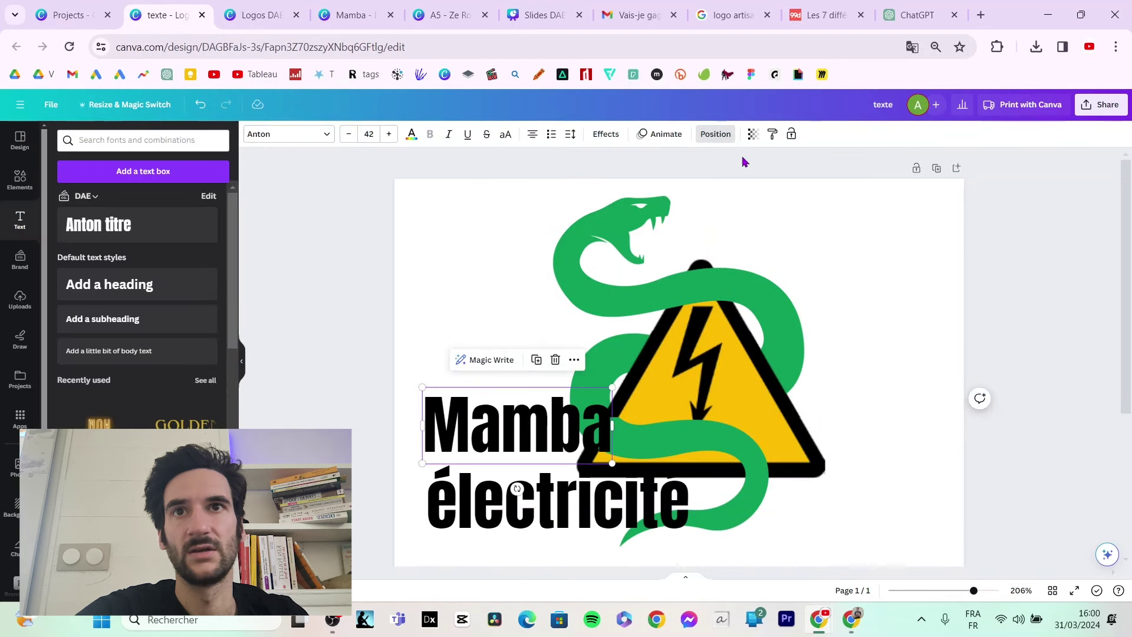
left_click(622, 136)
left_click(204, 297)
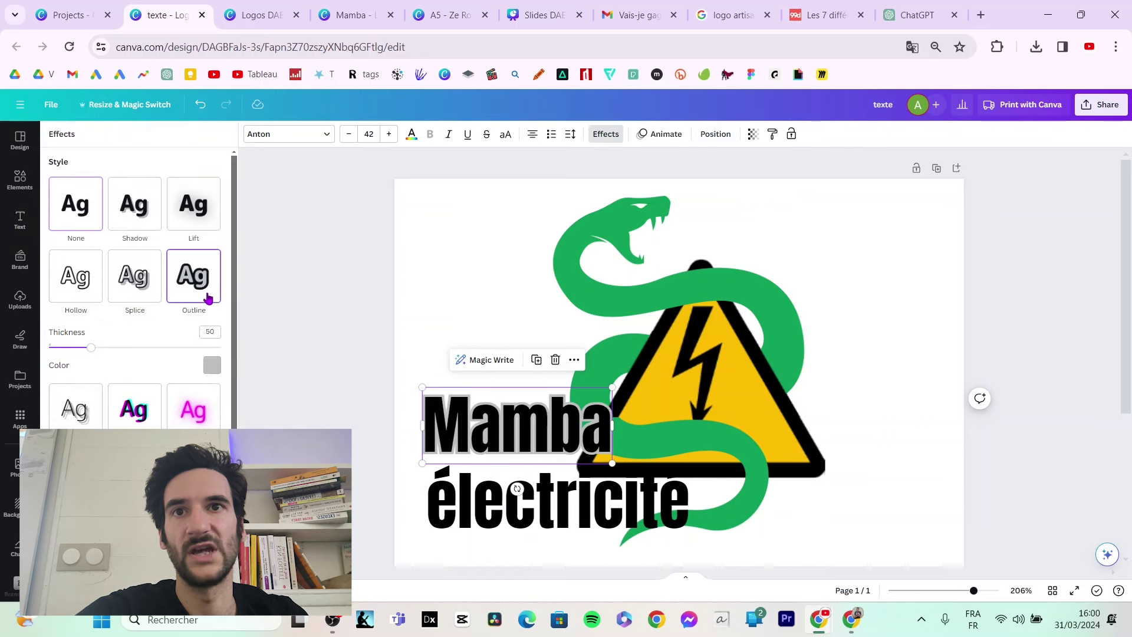
left_click(219, 366)
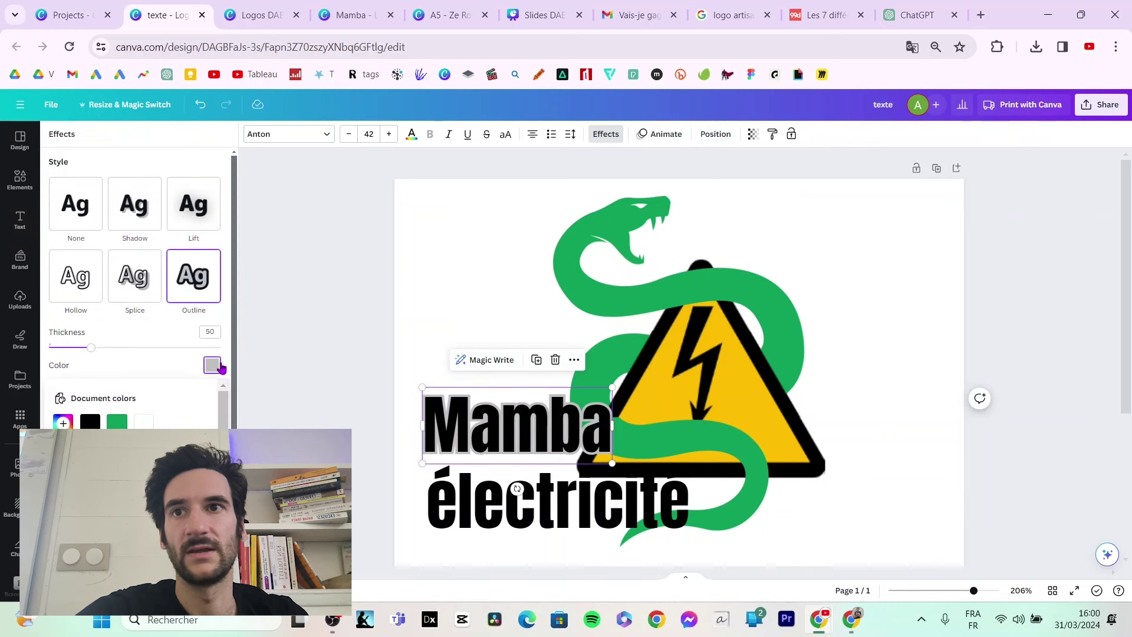
scroll(135, 407, "down", 2)
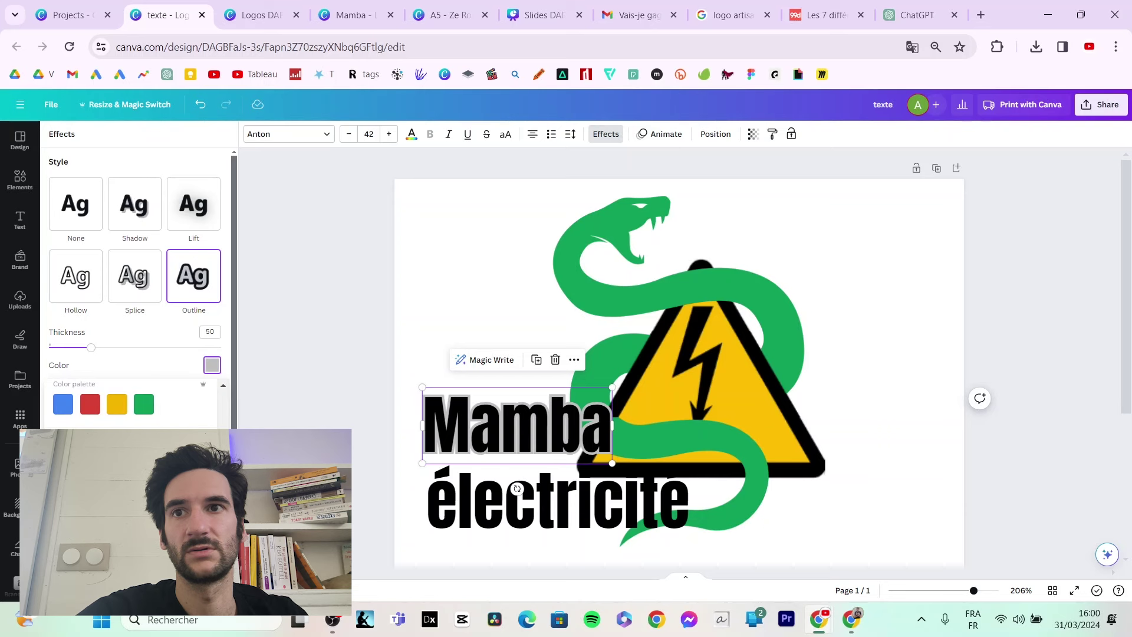
left_click(843, 437)
Step: Copy the outlined style from "Mamba" to "électricité" and move that word over the lower part of the triangle
left_click(470, 389)
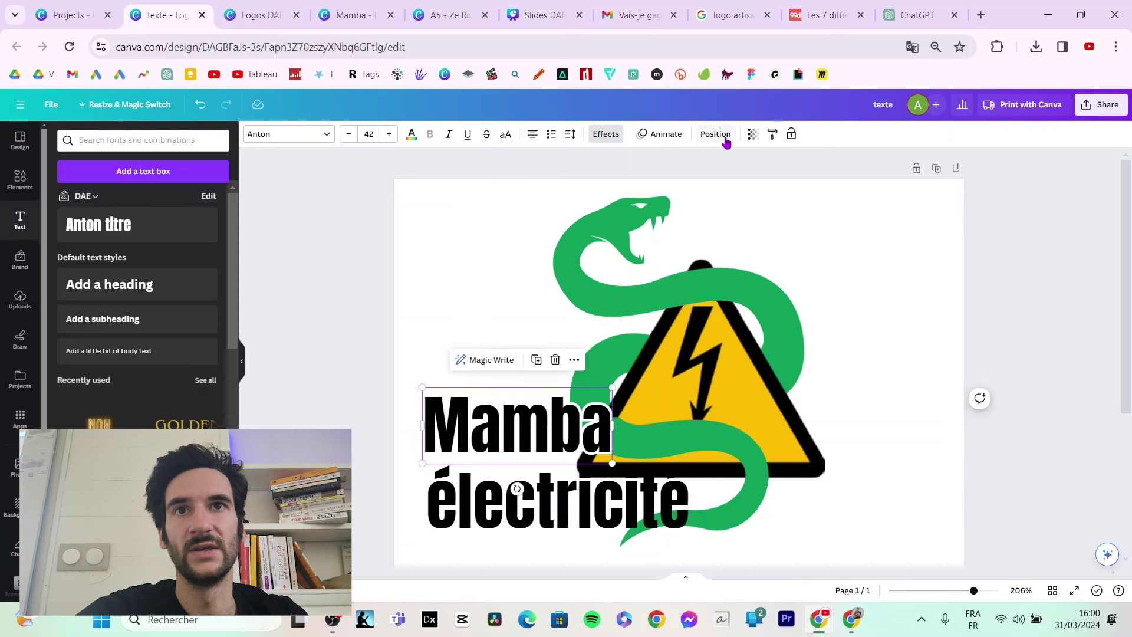
left_click(773, 135)
left_click(451, 507)
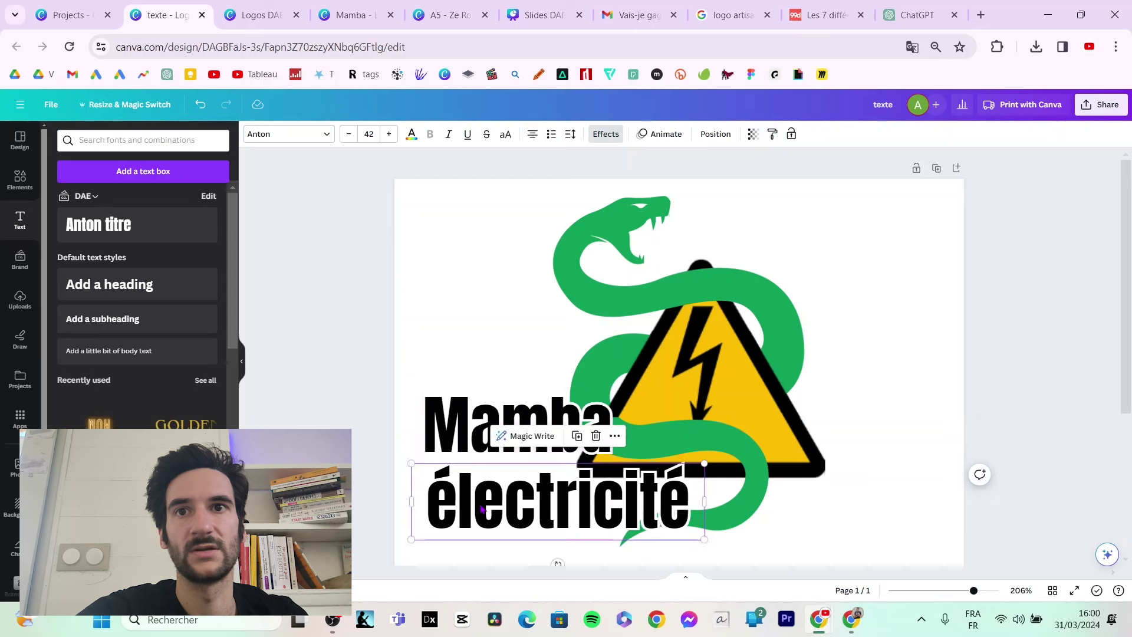
left_click(954, 546)
left_click_drag(501, 513, 663, 446)
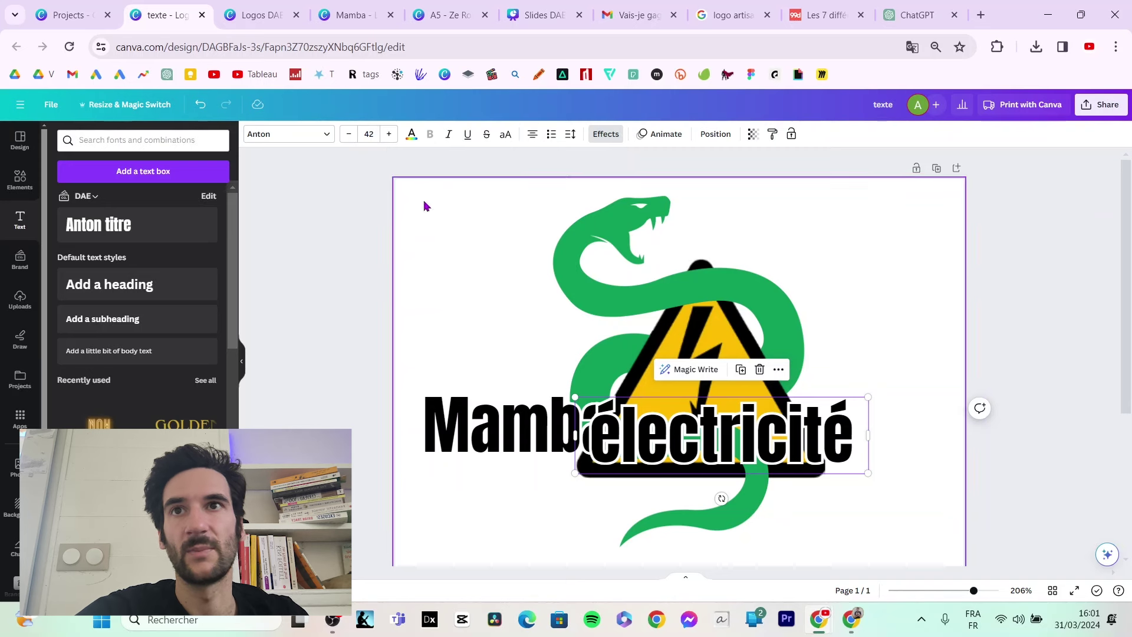
Step: Reduce the font size of "électricité" to 23 and place the word just above the triangle's bottom edge
left_click(349, 135)
left_click(348, 135)
left_click(349, 135)
left_click(349, 135)
left_click(349, 135)
left_click(349, 135)
left_click(349, 135)
left_click(349, 135)
left_click(349, 135)
left_click(349, 135)
left_click(348, 135)
left_click(349, 135)
left_click(349, 135)
left_click(349, 135)
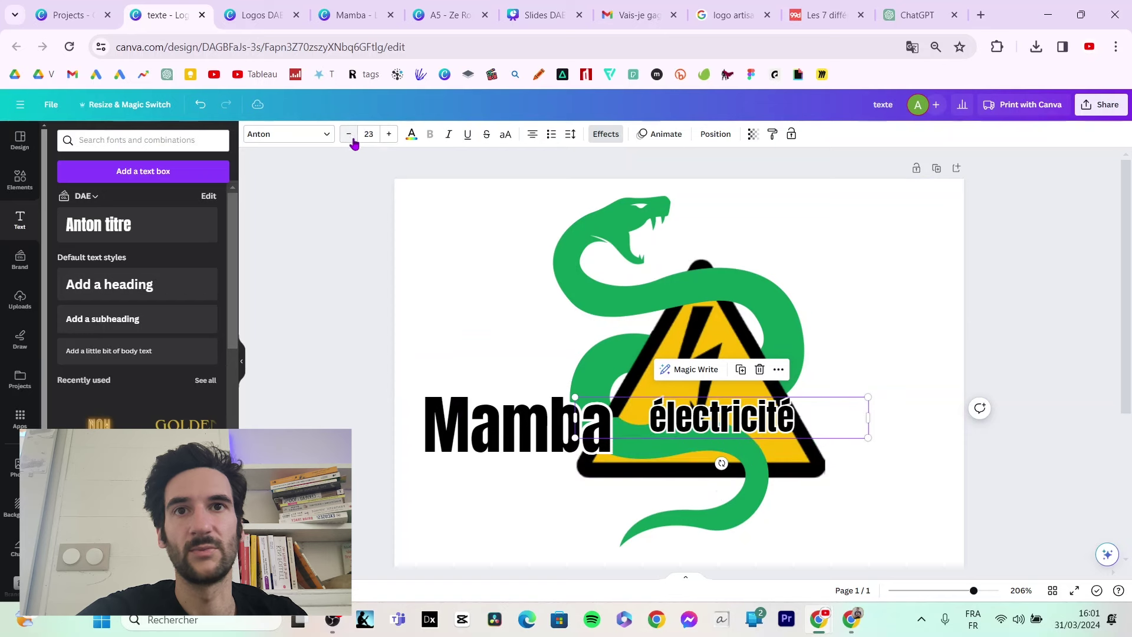
left_click_drag(738, 415, 749, 450)
Step: Move "Mamba" onto the triangle directly above "électricité" and set its font size to 34
left_click(439, 434)
left_click_drag(439, 434, 593, 418)
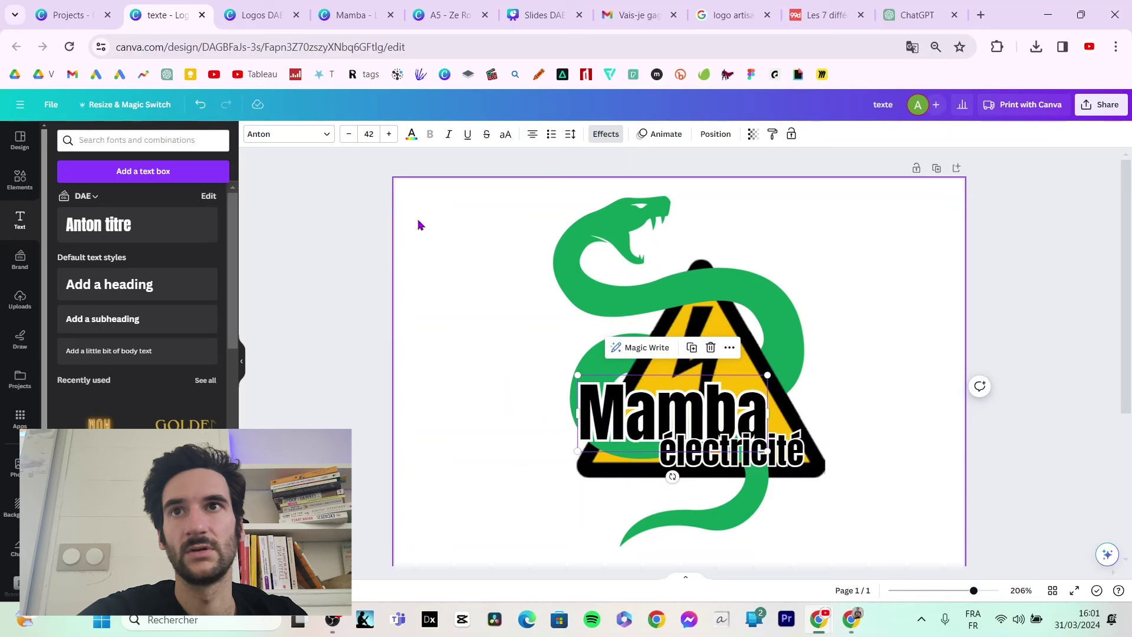
left_click(349, 134)
left_click(349, 134)
left_click(349, 134)
left_click(349, 134)
left_click(349, 134)
left_click(349, 134)
left_click(349, 134)
left_click(349, 134)
mouse_move(665, 417)
left_mouse_down()
mouse_move(678, 410)
mouse_move(661, 421)
left_mouse_up()
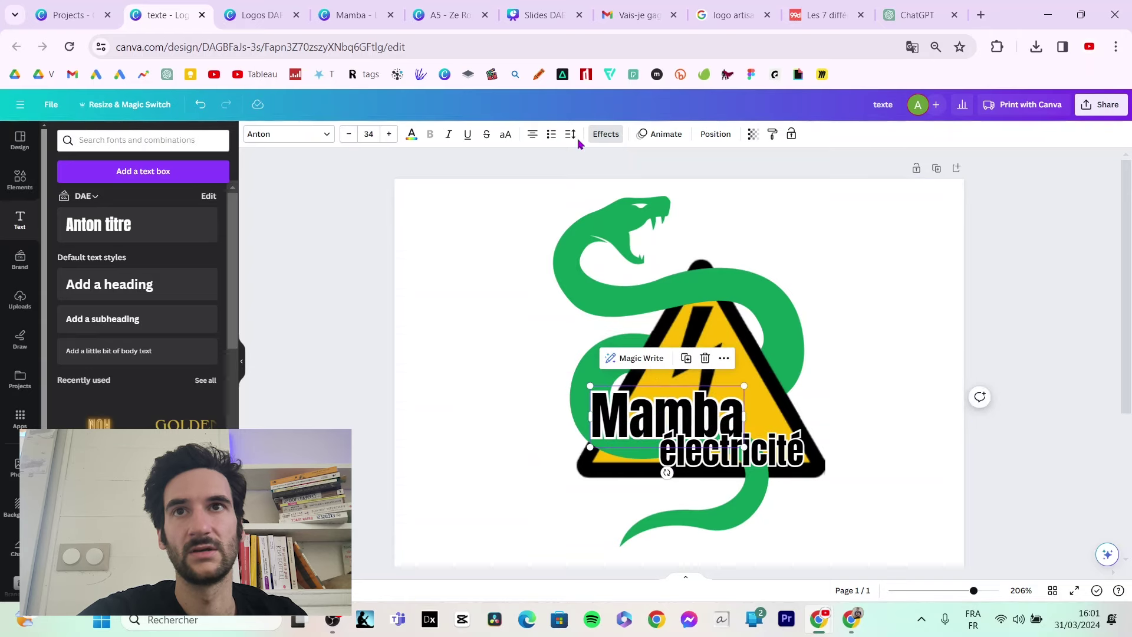
Step: Compare the stacked wordmark in the texte design with the finished logo on page 2 of the Mamba design
left_click(477, 16)
left_click(354, 15)
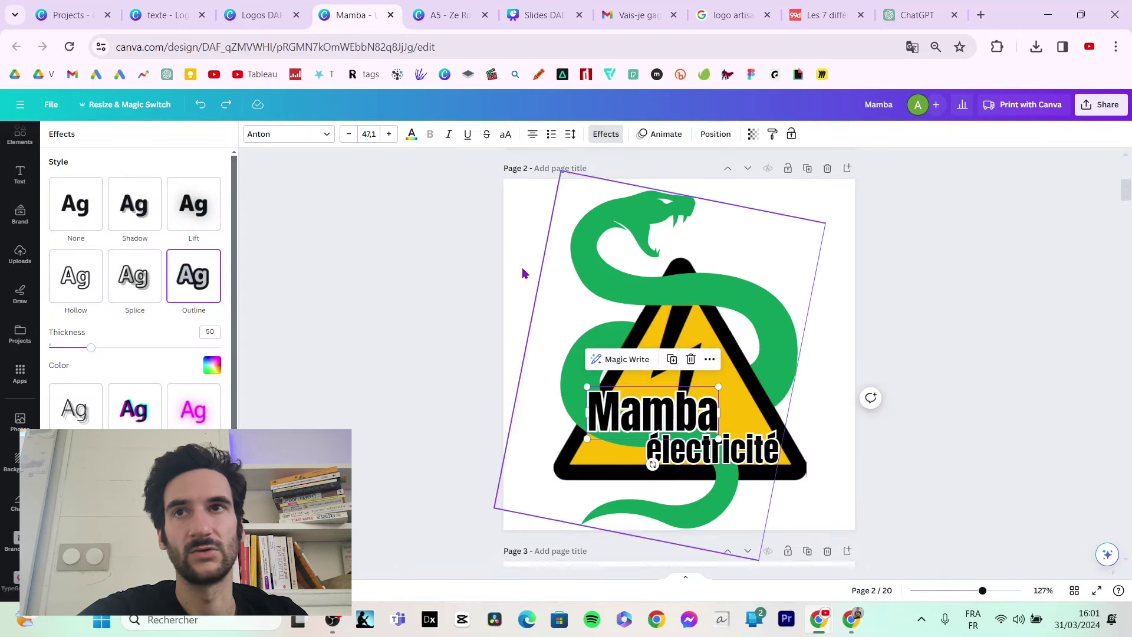
left_click(174, 7)
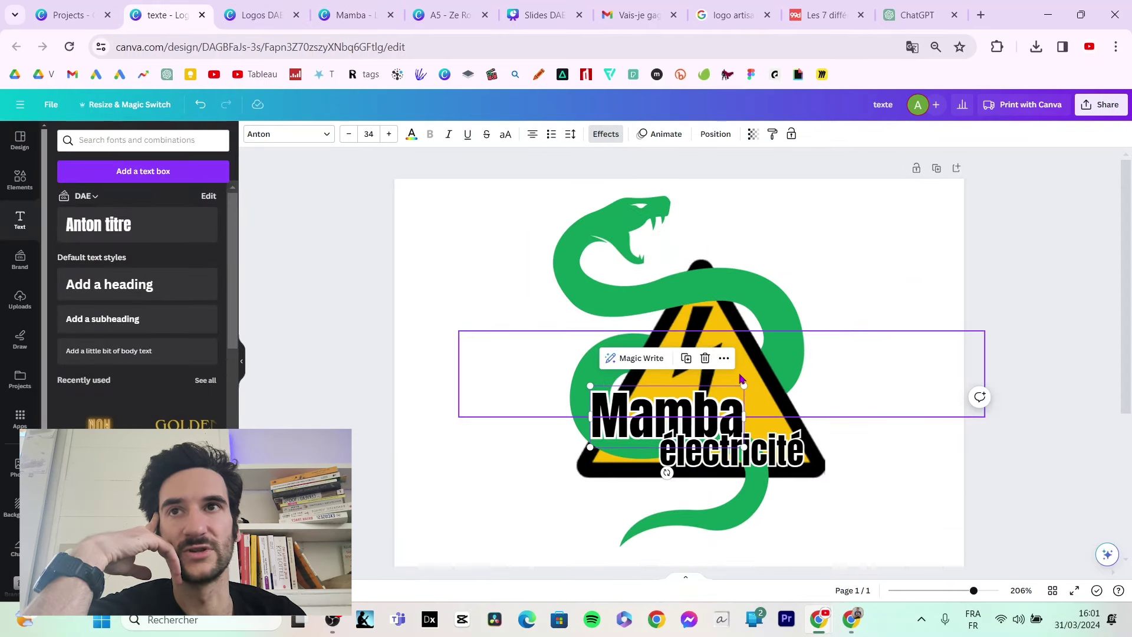
left_click(352, 15)
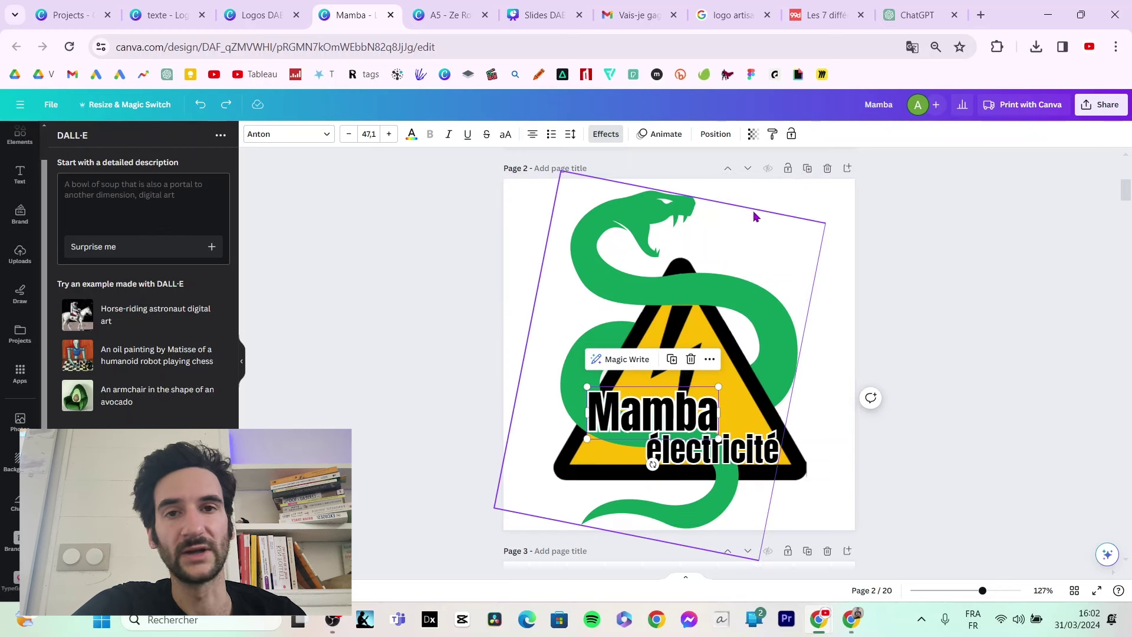
Step: Examine the TypeGradient settings of the "Mamba" wordmark on page 3 and the yellow logo variant on page 4
scroll(753, 215, "down", 5)
left_click_drag(741, 303, 742, 438)
left_click(715, 356)
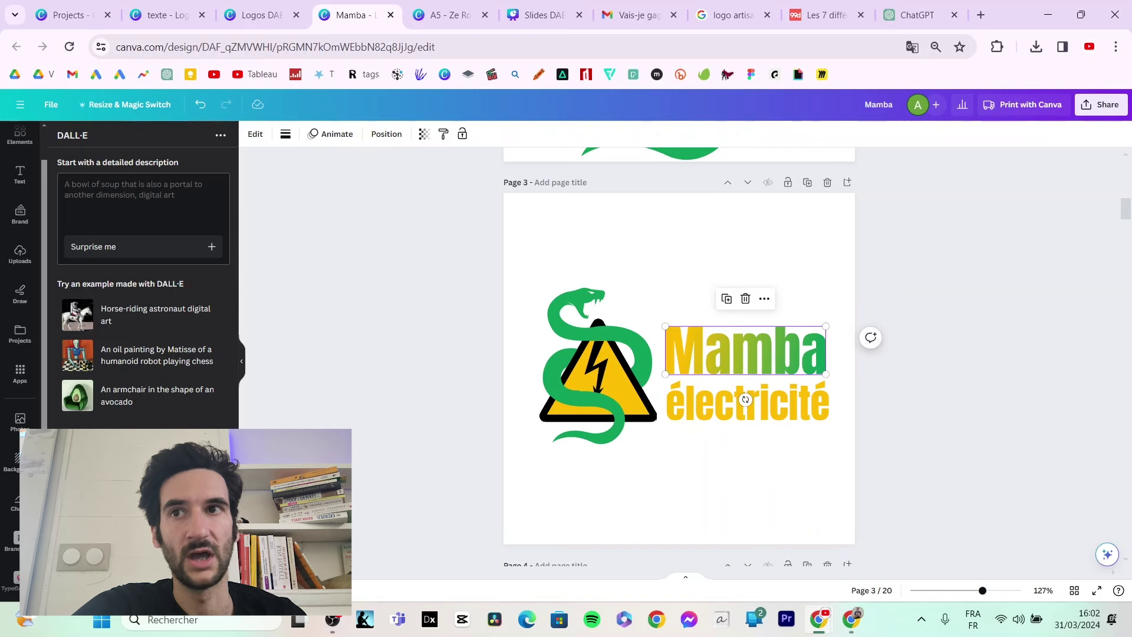
scroll(20, 353, "down", 3)
left_click(24, 415)
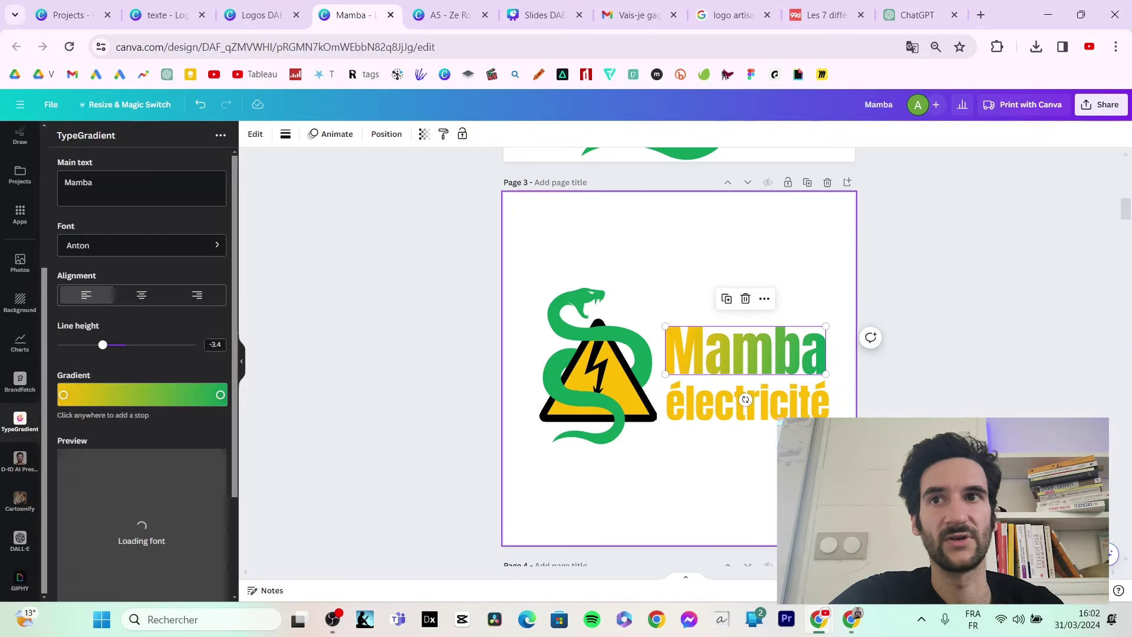
scroll(589, 353, "down", 5)
left_click(568, 246)
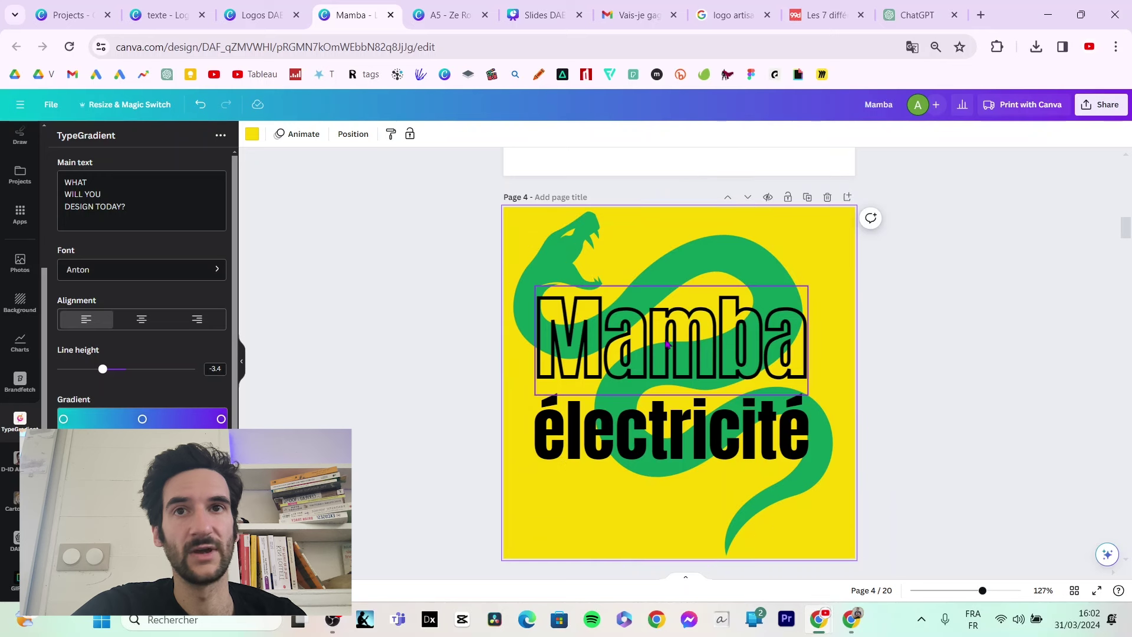